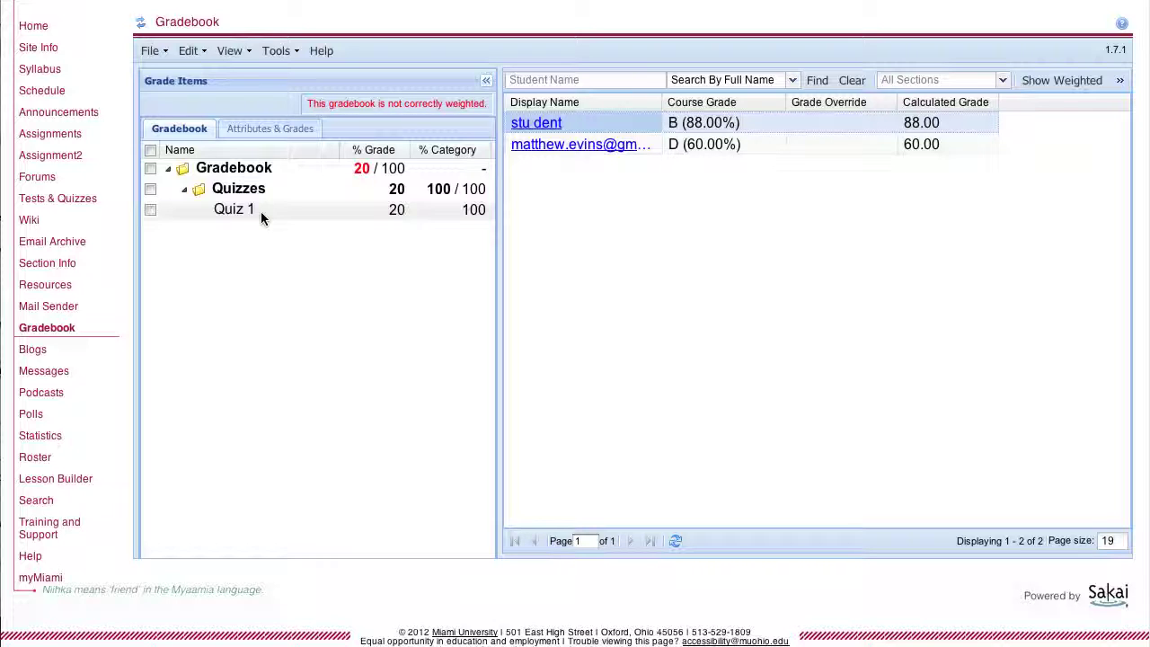
Add a 25-point extra credit grade item named "Quiz 1 XC" to the Quizzes category.
click(159, 54)
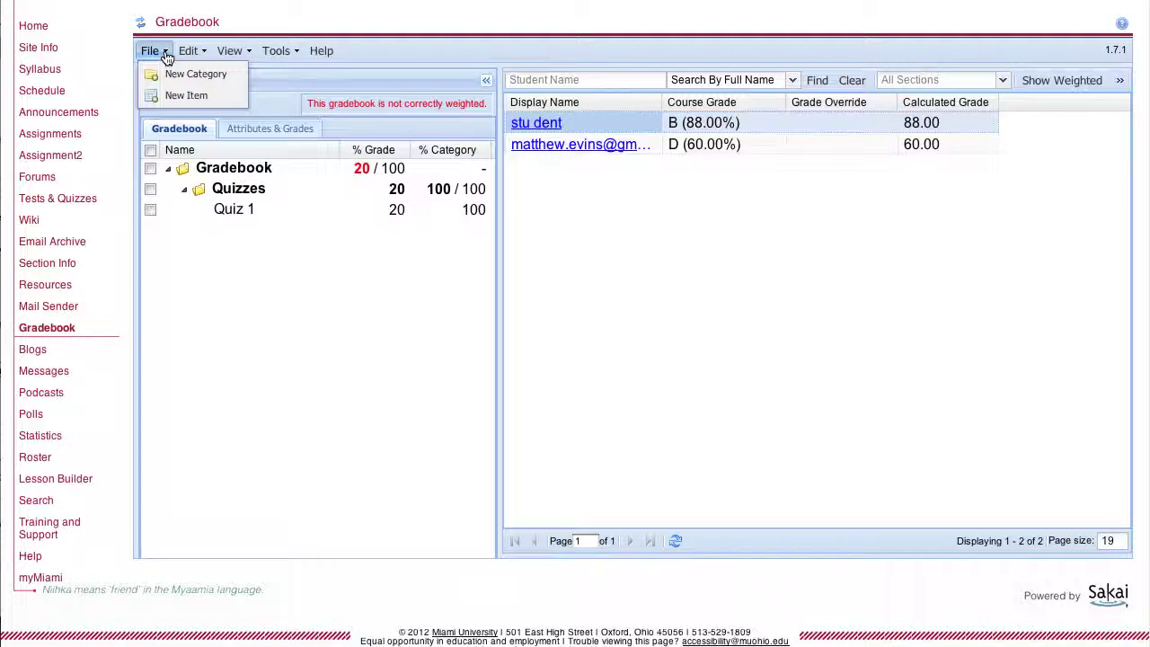
click(194, 95)
click(692, 115)
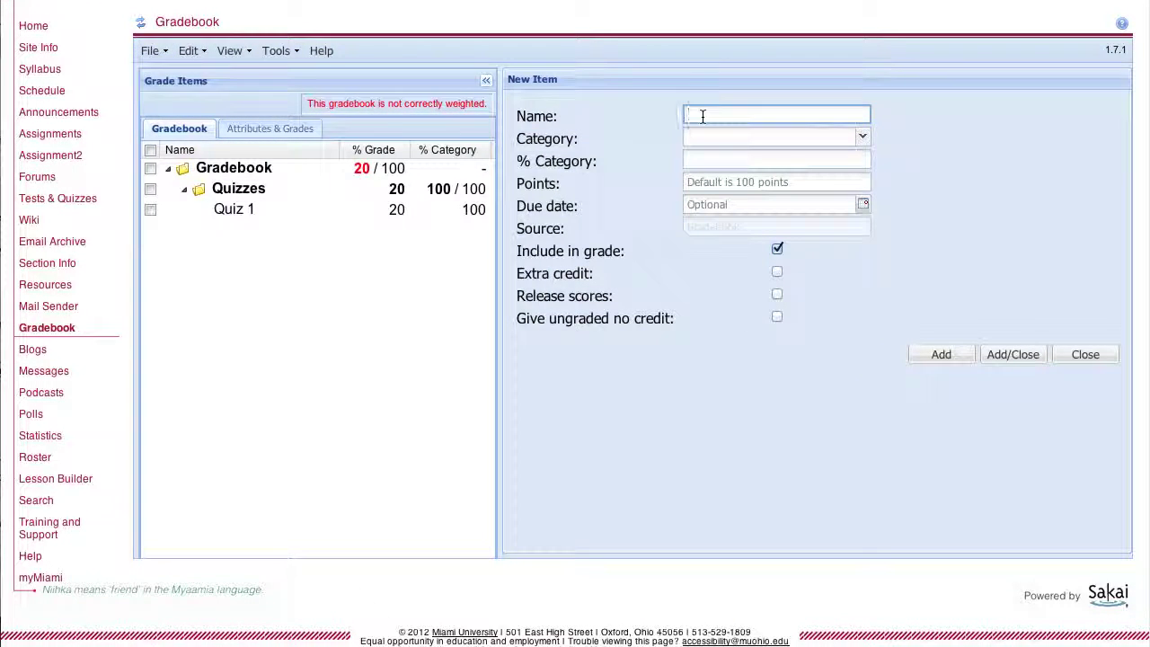
text(Quiz 1 XC)
click(861, 137)
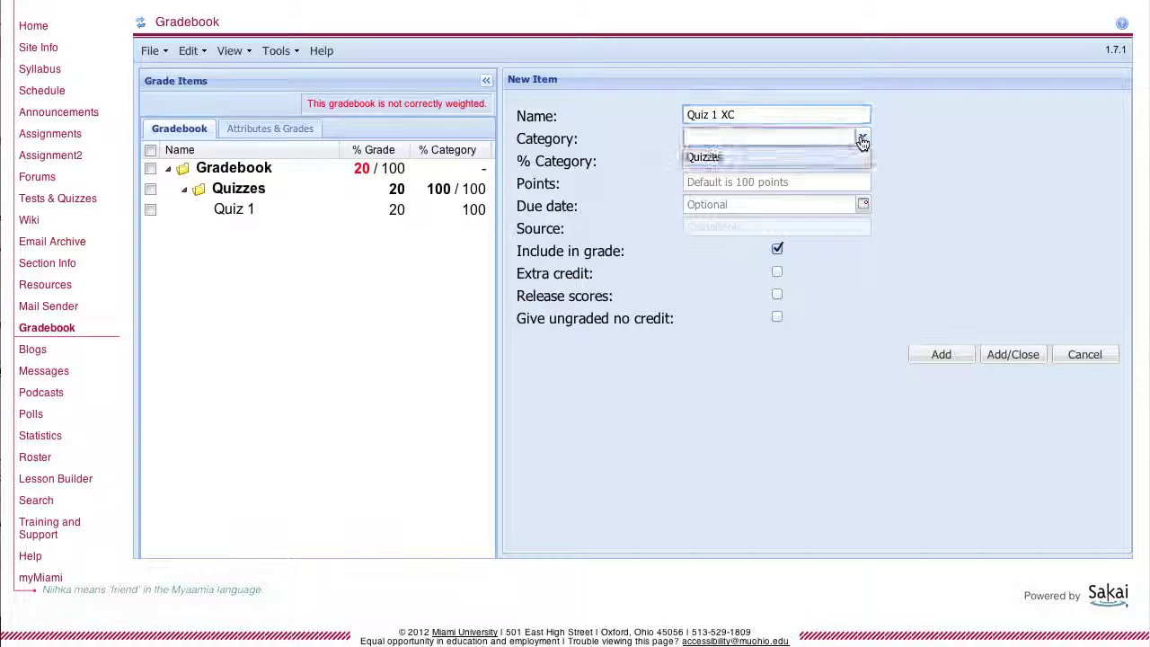
click(770, 157)
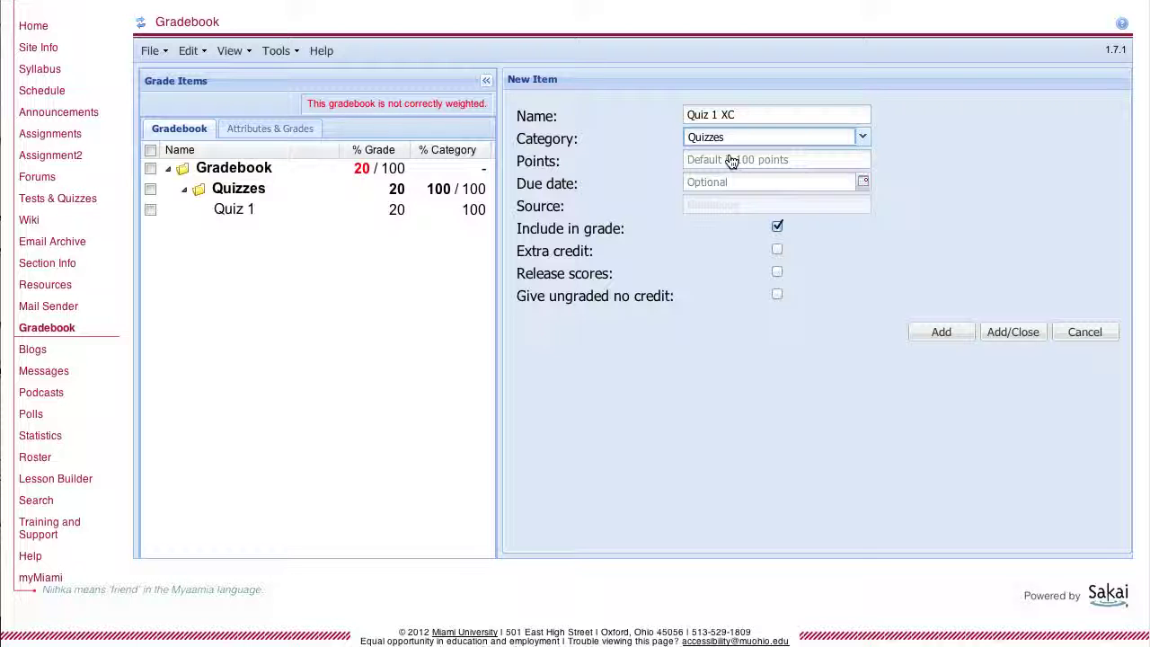
click(748, 160)
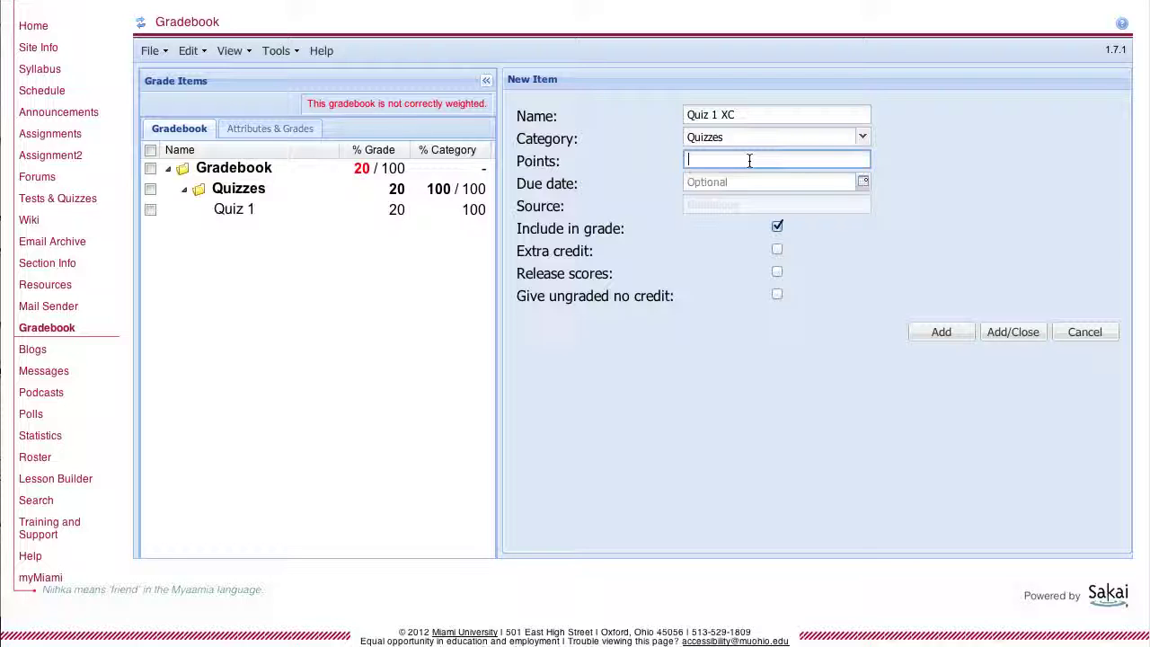
text(25)
click(777, 249)
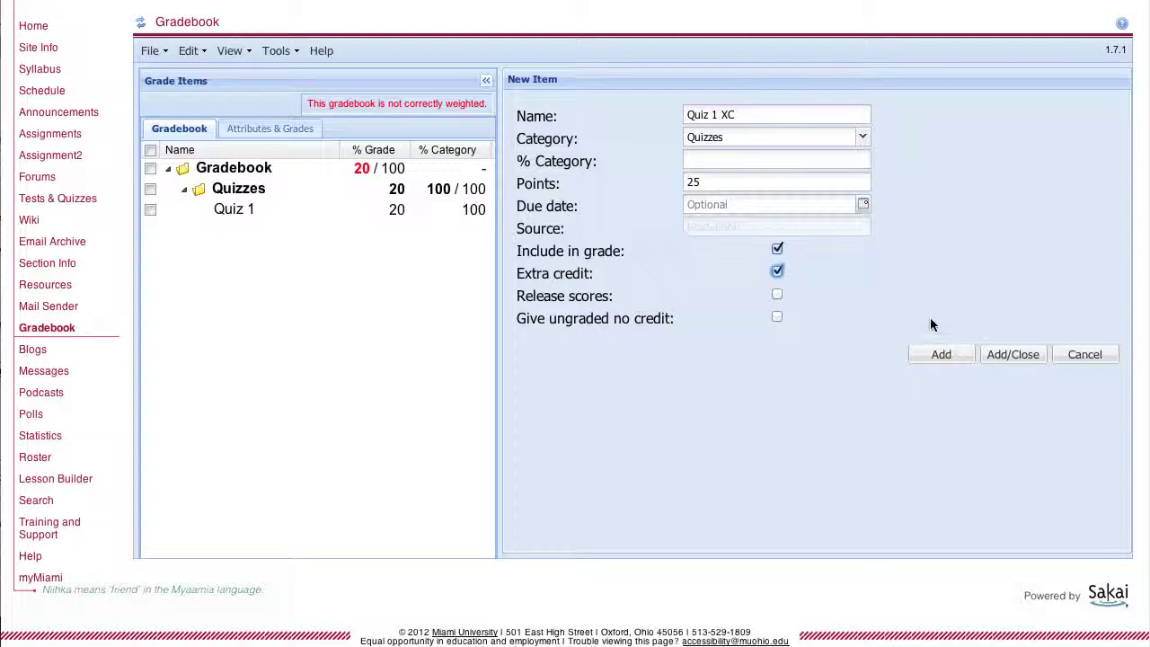
click(941, 358)
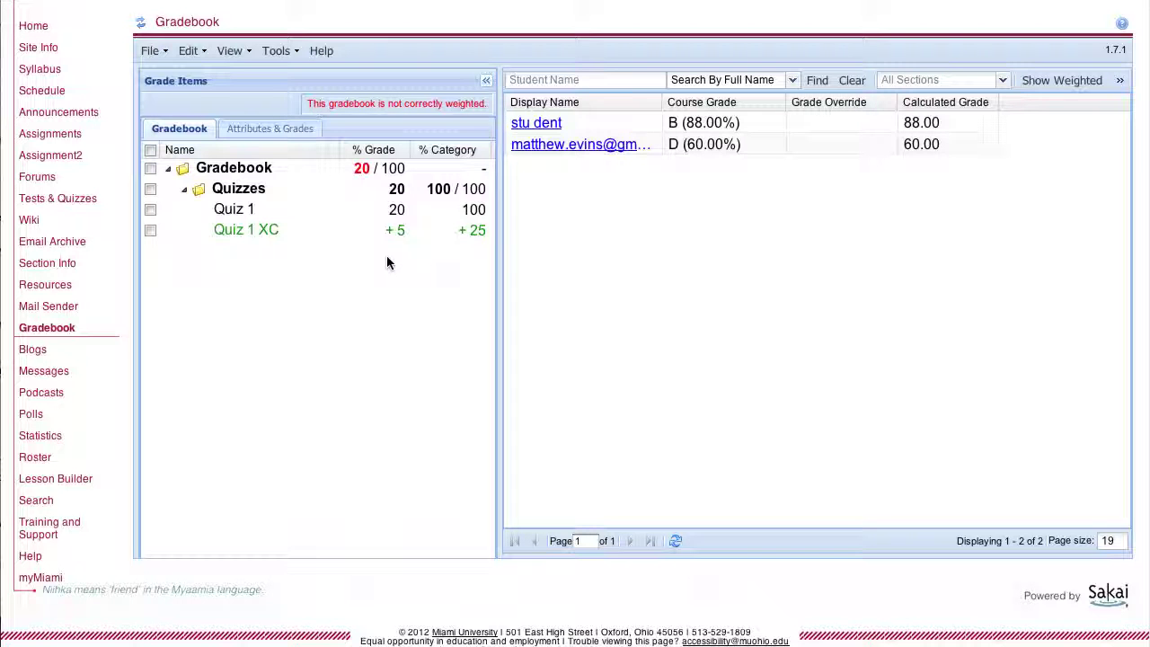
Show the Quiz 1 XC score column and enter a score of 10 for the first student.
click(150, 230)
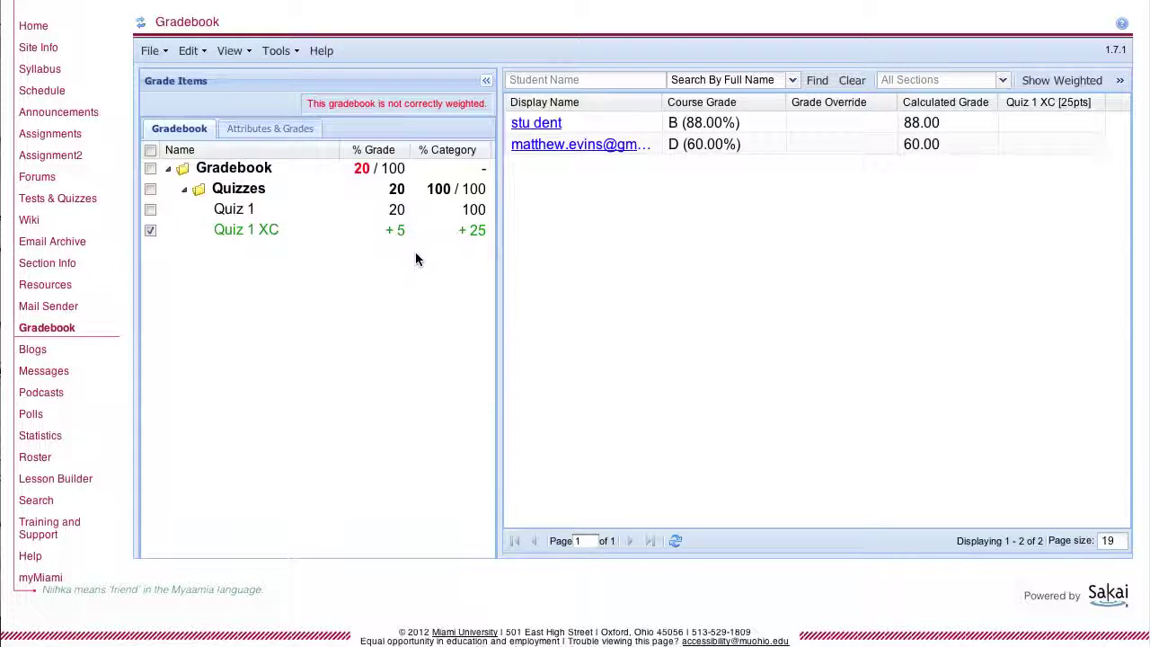
click(1048, 127)
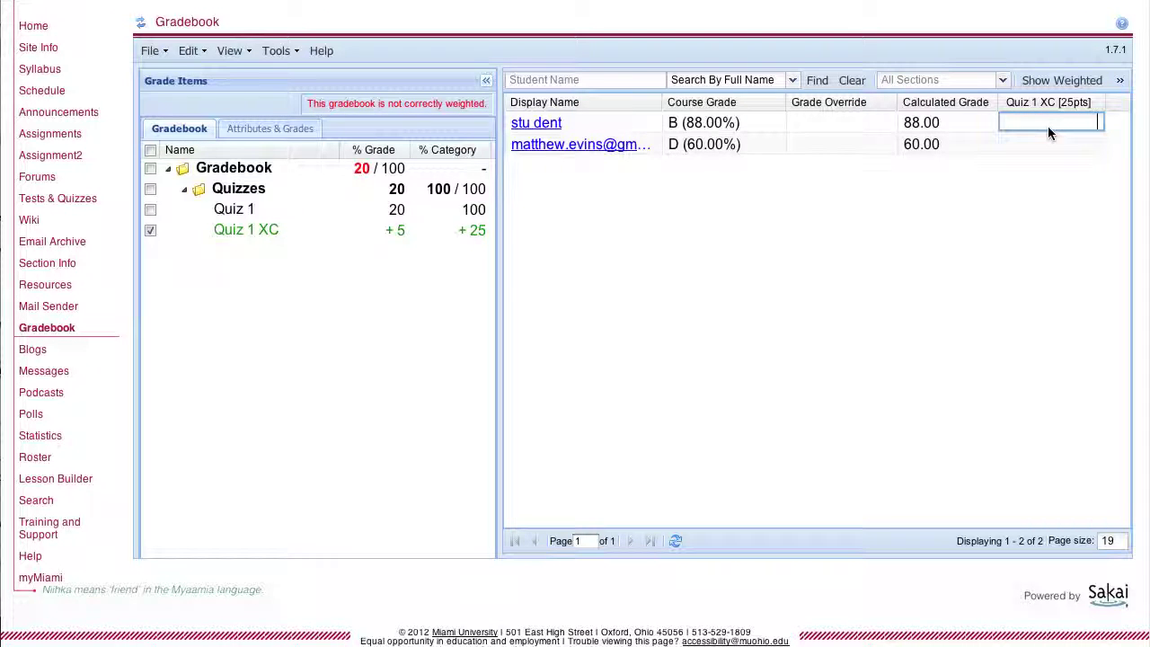
text(10)
key(Return)
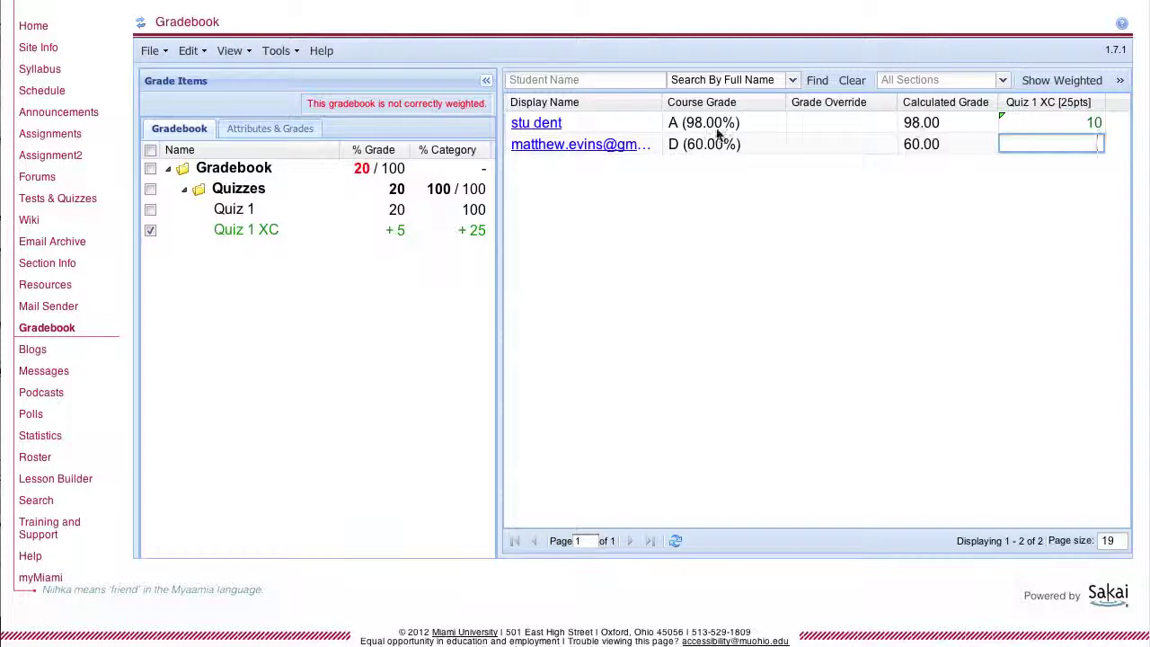
Change the first student's Quiz 1 XC score to 25.
click(1082, 126)
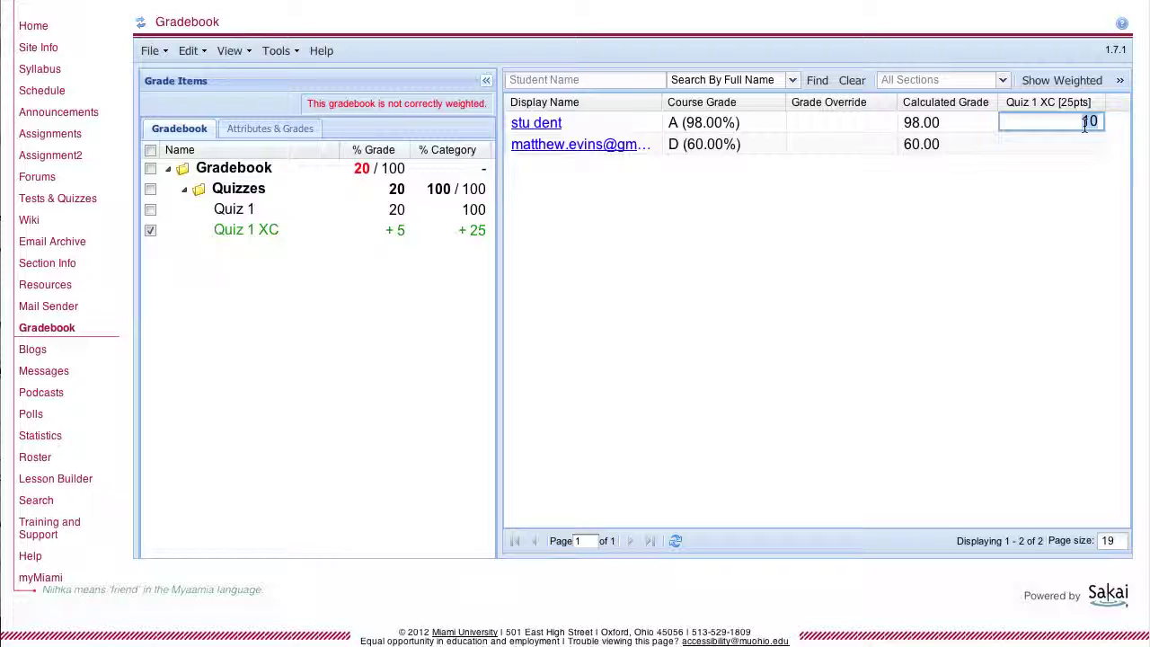
key(Delete)
key(Delete)
text(25)
key(Return)
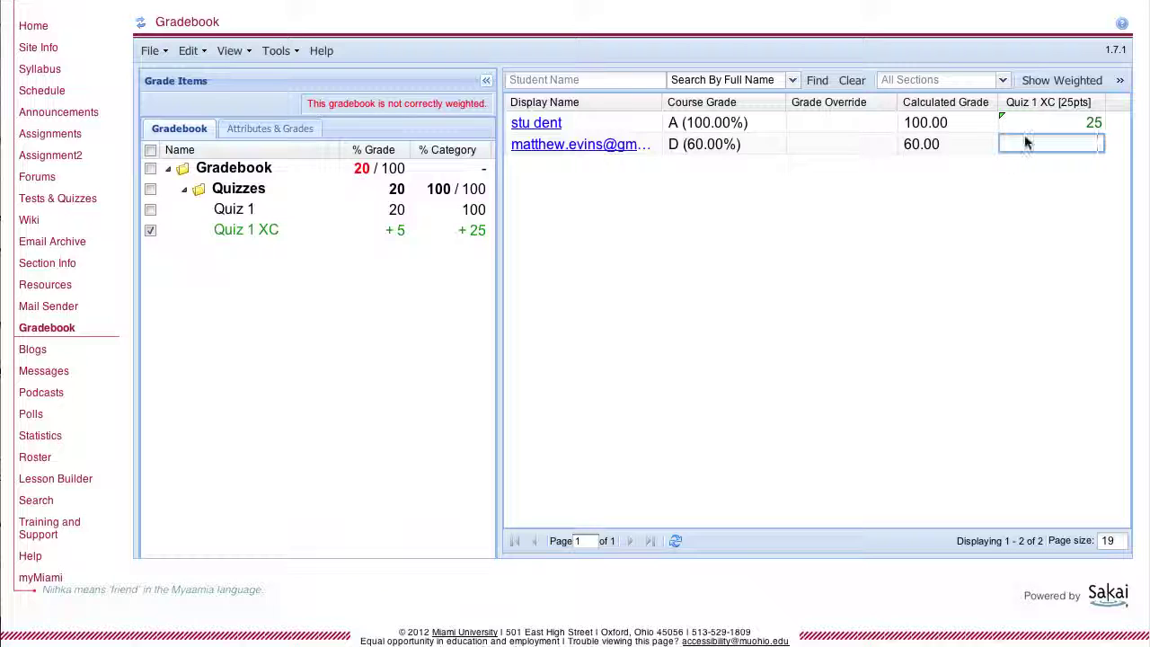
Delete the Quiz 1 XC grade item from the Quizzes category.
right_click(223, 236)
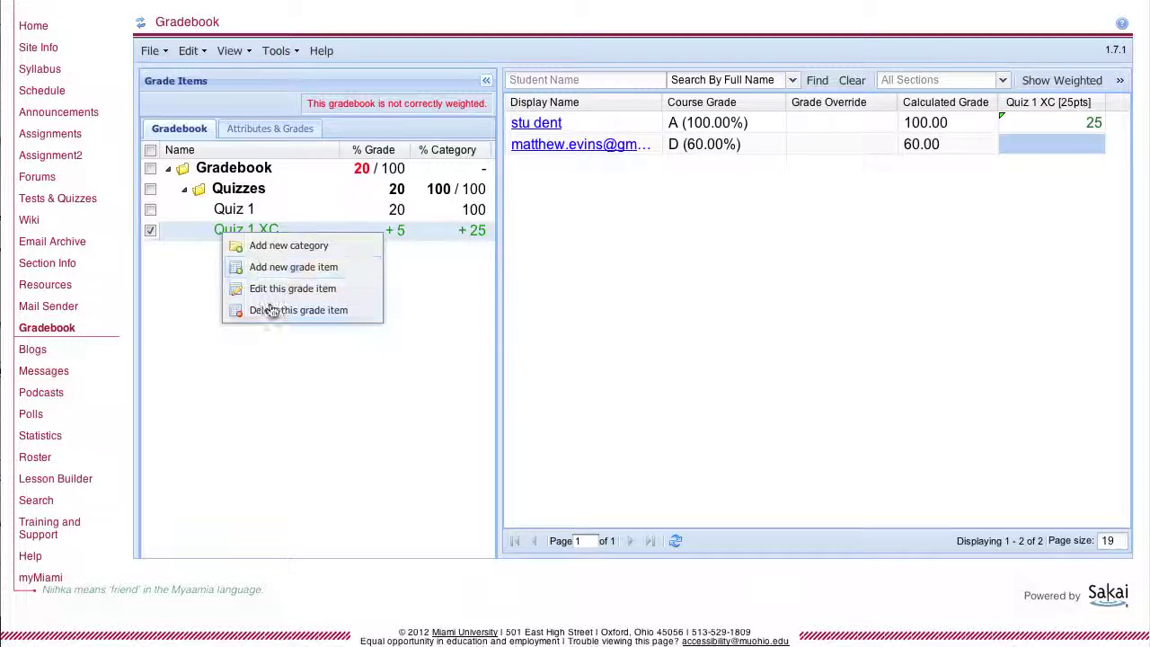
click(301, 310)
click(1039, 450)
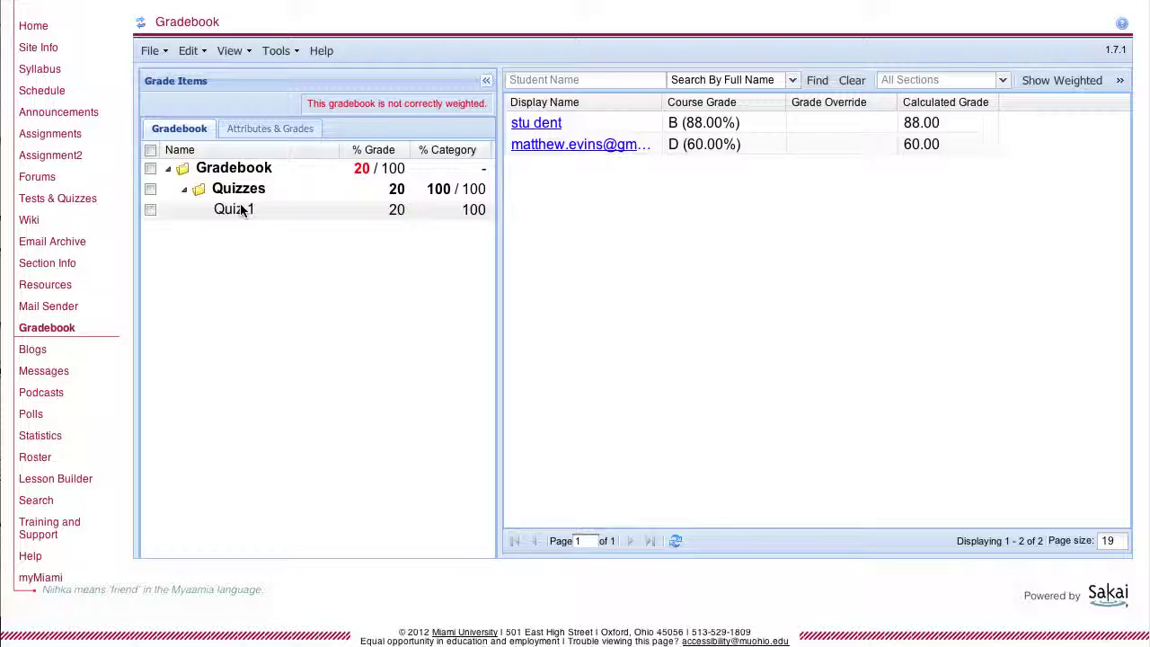
Create an extra credit category named "XC" worth 5% of the course grade.
click(152, 51)
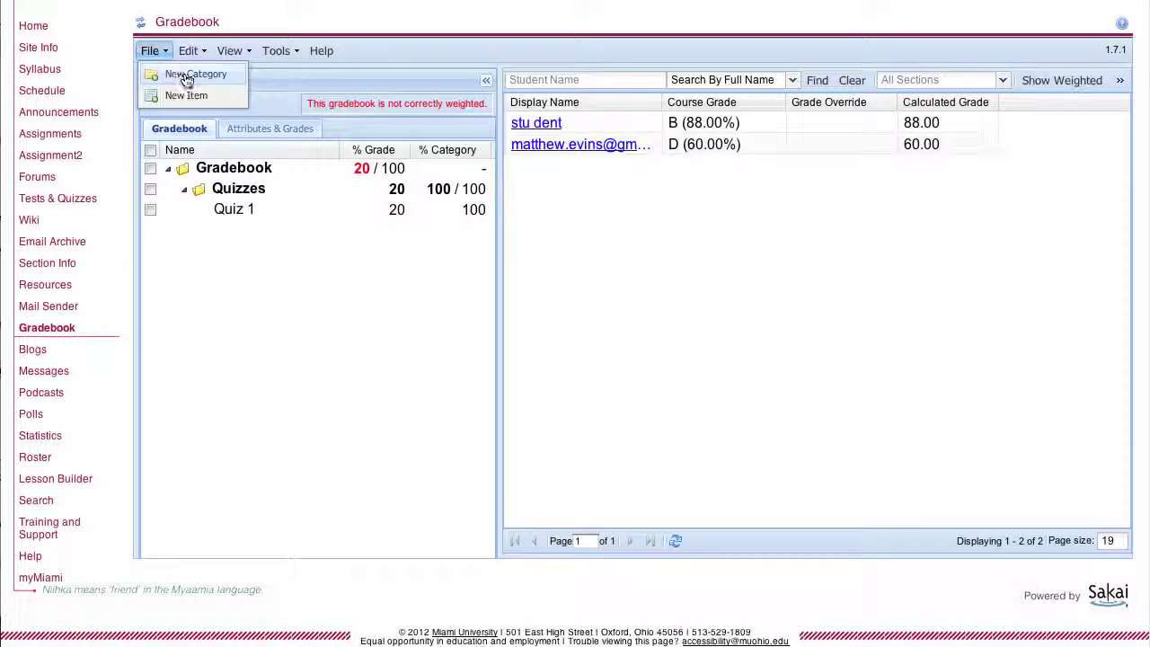
click(185, 75)
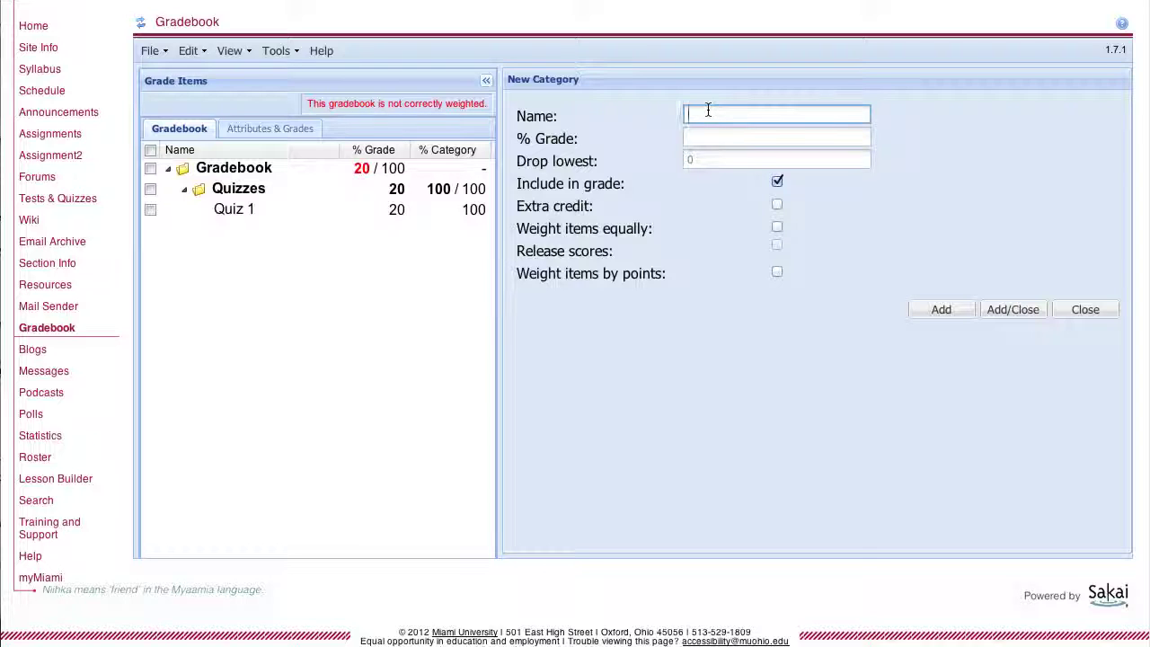
text(xc)
key(BackSpace)
text(c)
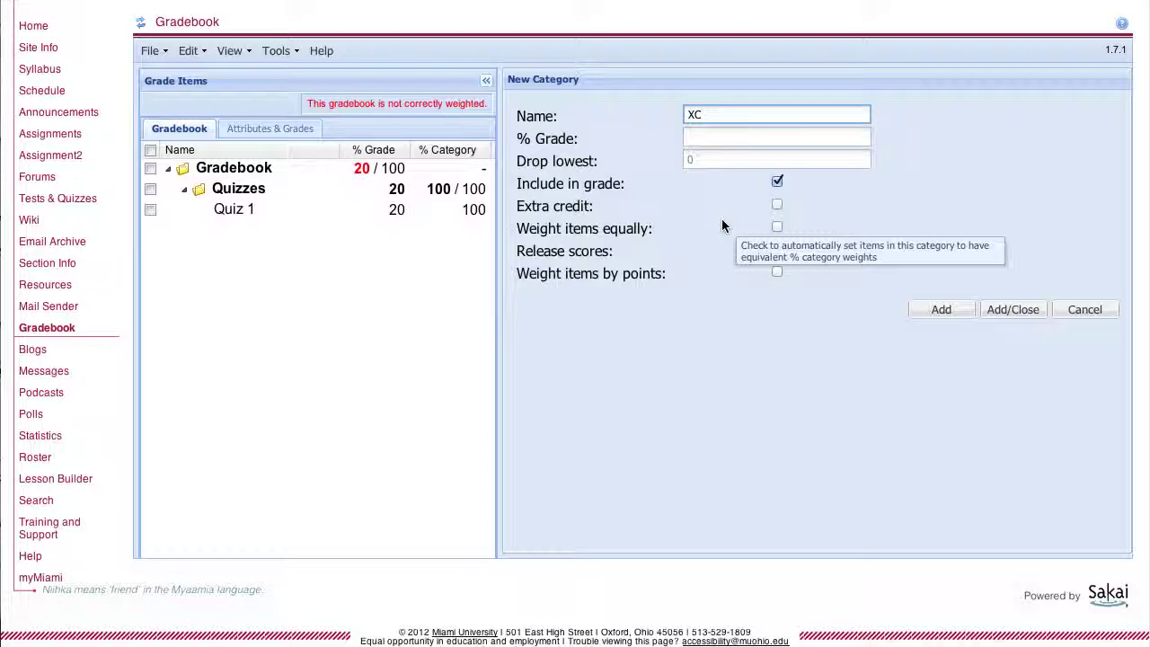
key(BackSpace)
key(BackSpace)
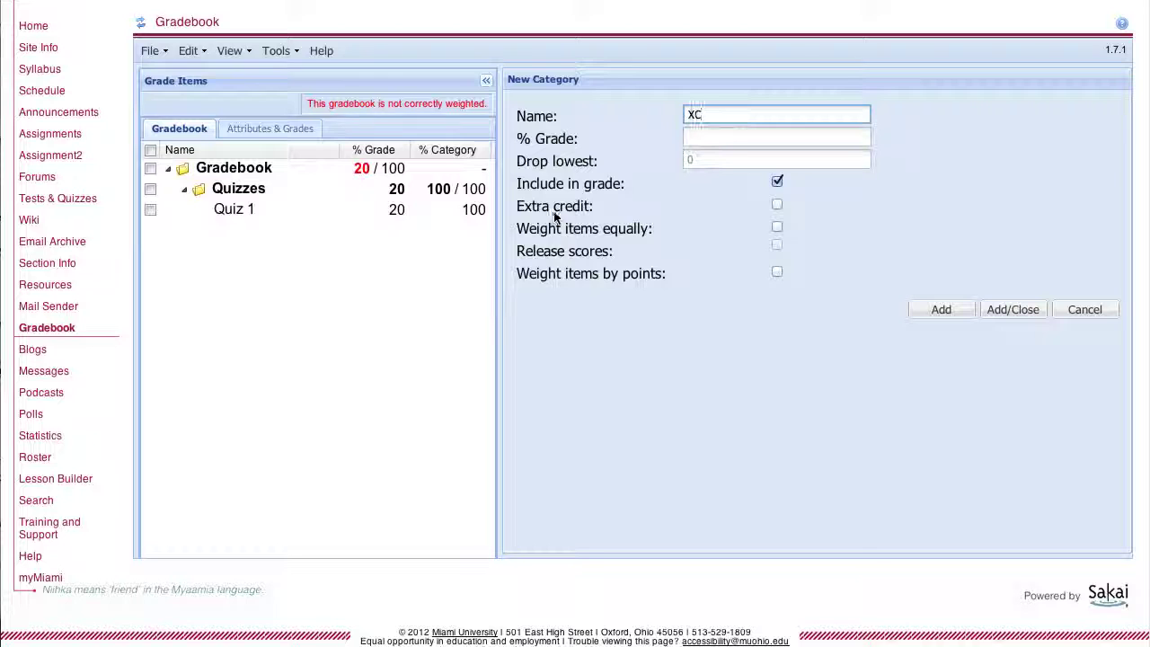
text(XC)
click(776, 203)
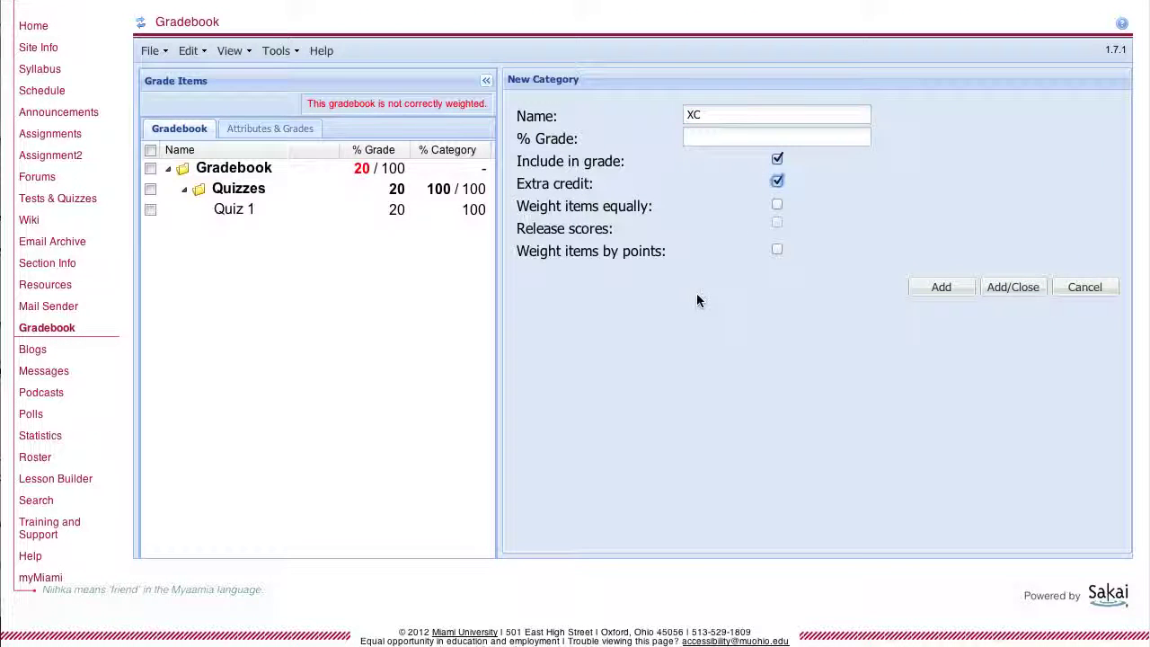
click(693, 137)
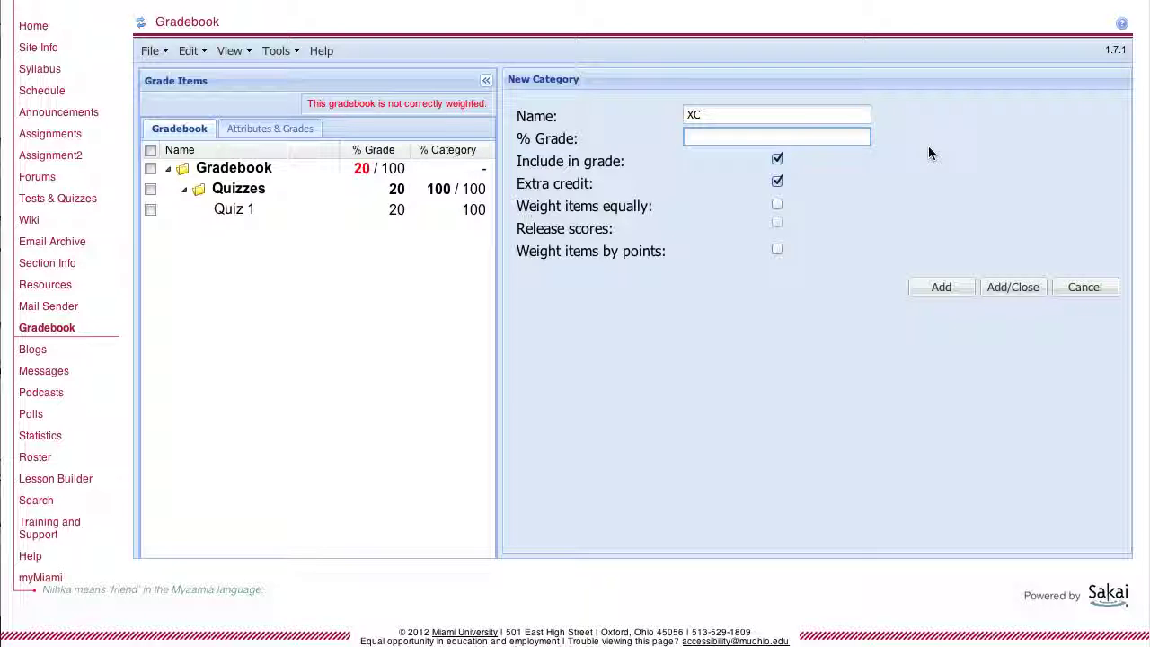
text(5)
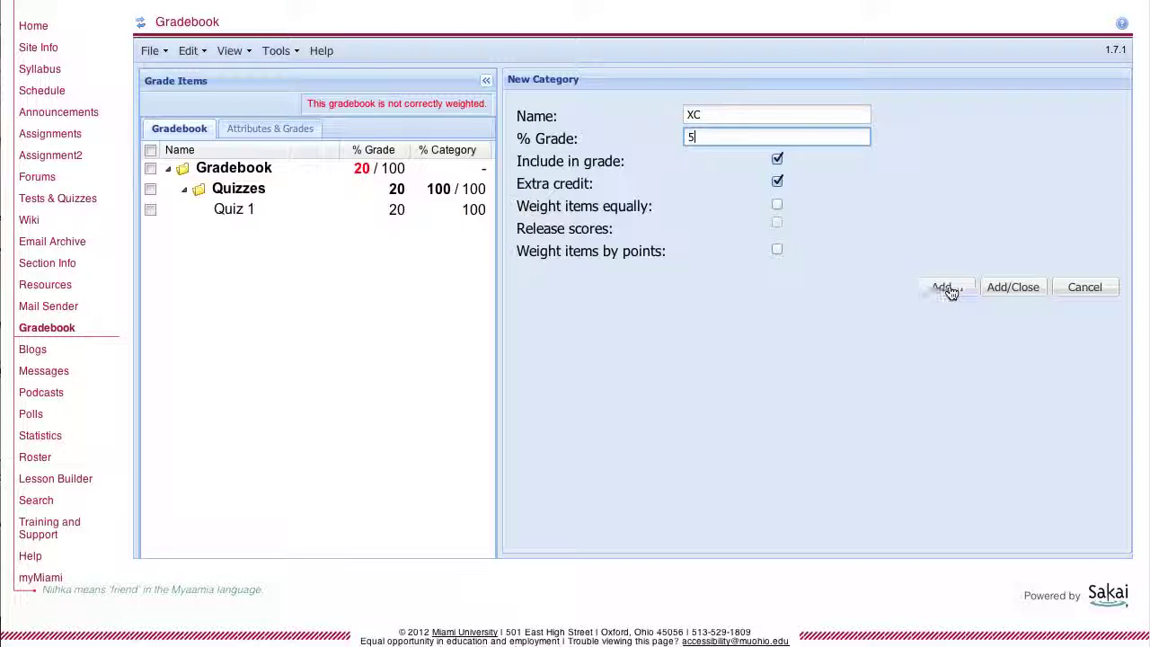
click(990, 293)
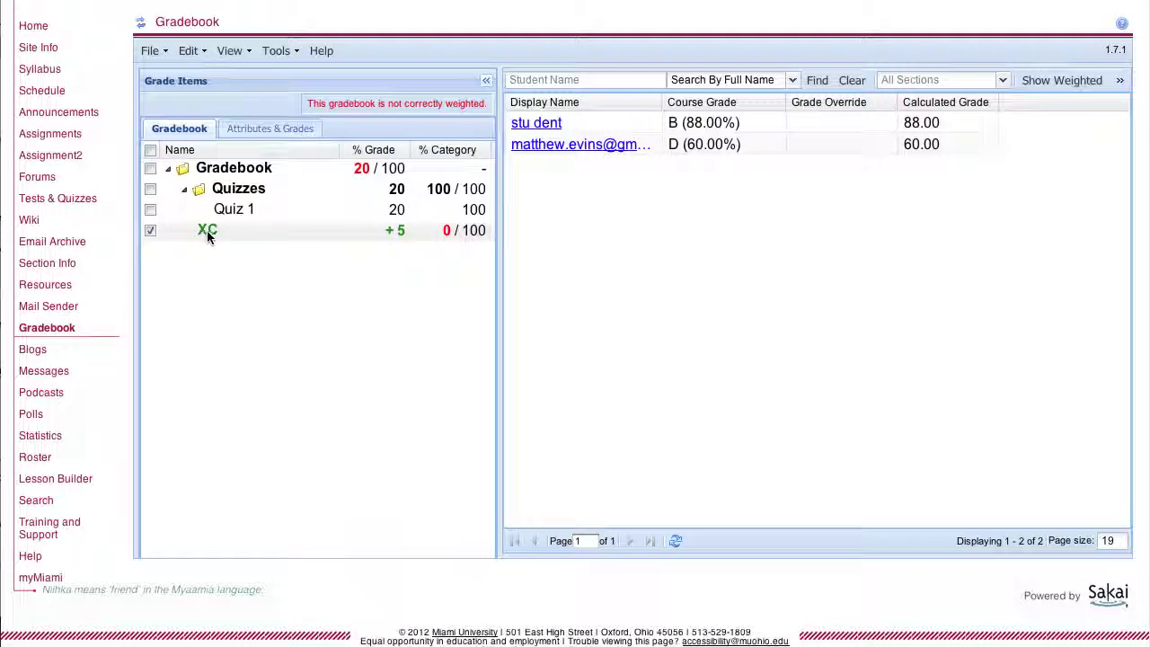
Add an extra credit grade item named "Quiz 1" worth 10 points to the XC category.
click(155, 52)
click(177, 95)
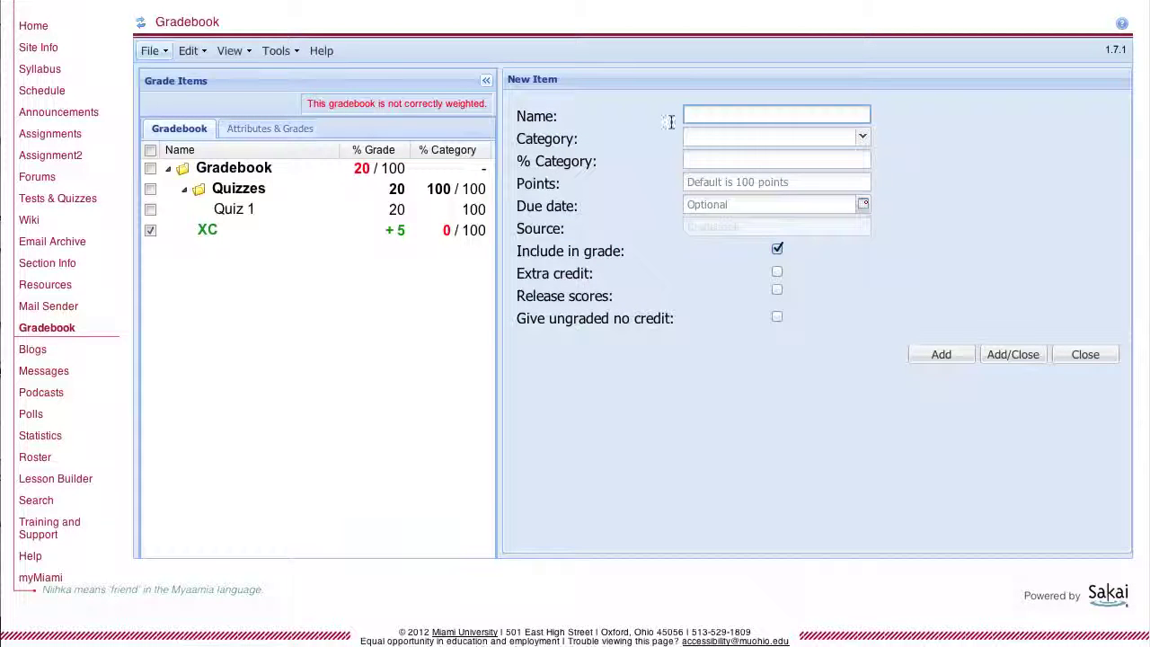
click(735, 115)
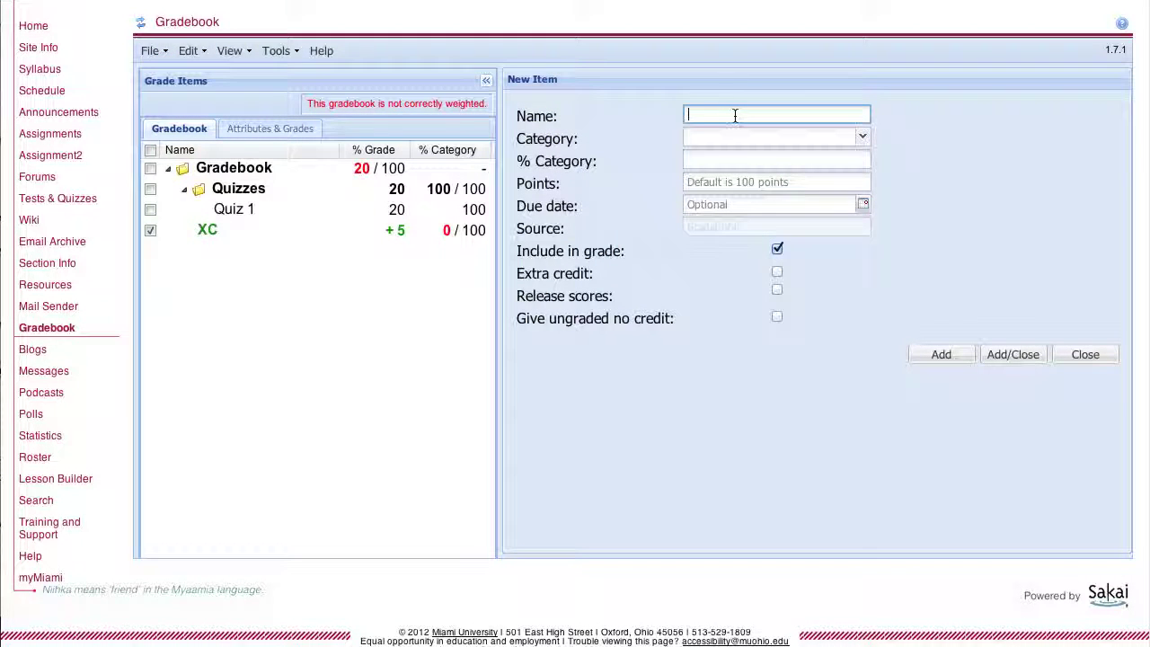
text(Quiz)
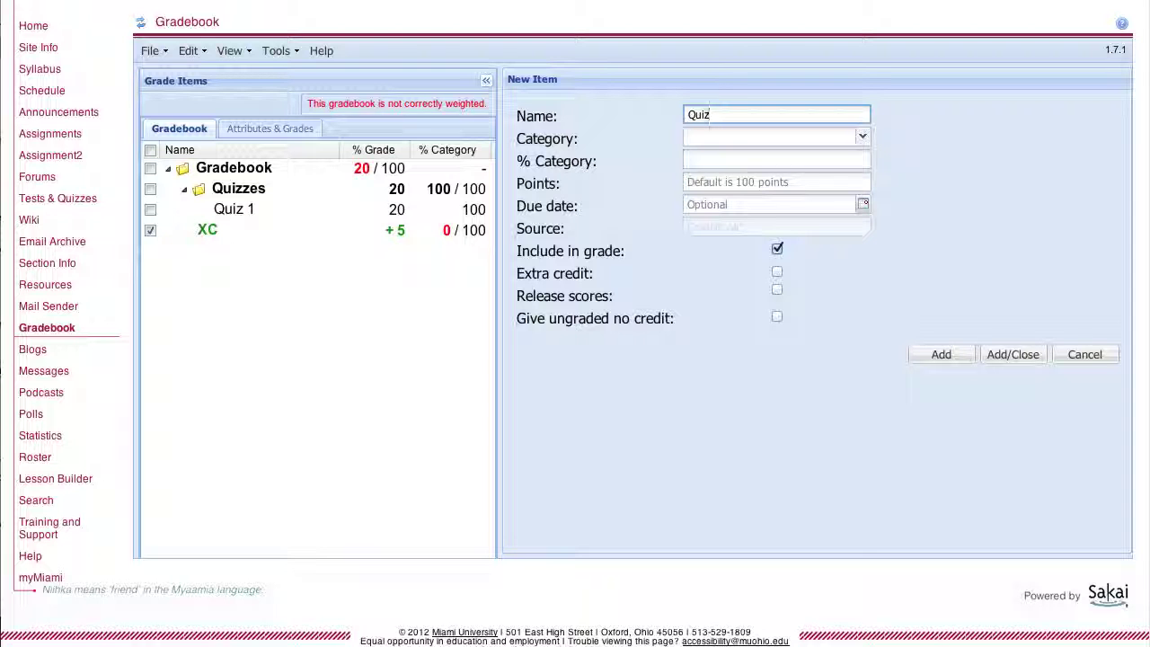
text( 1)
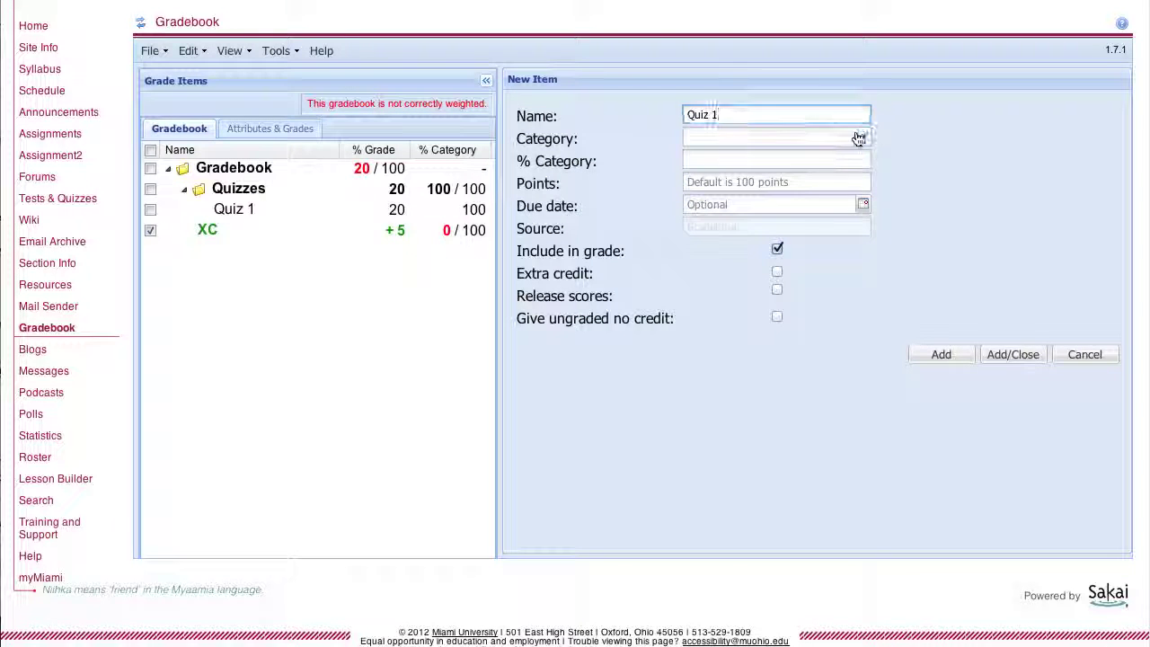
click(862, 137)
click(724, 174)
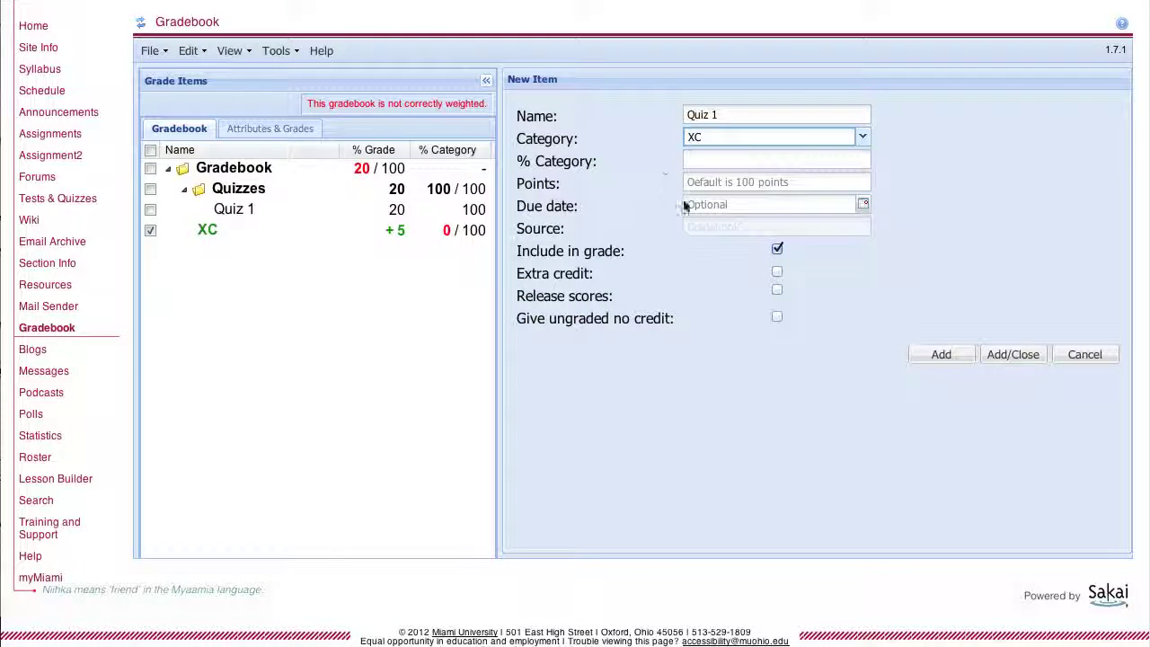
click(777, 272)
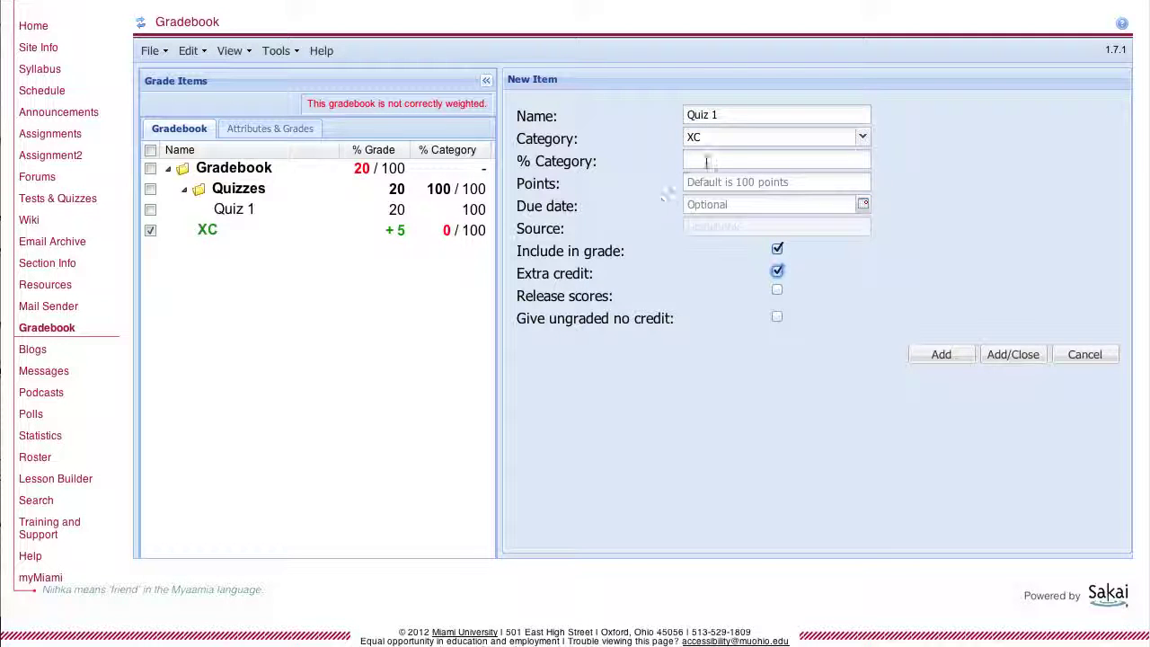
click(689, 182)
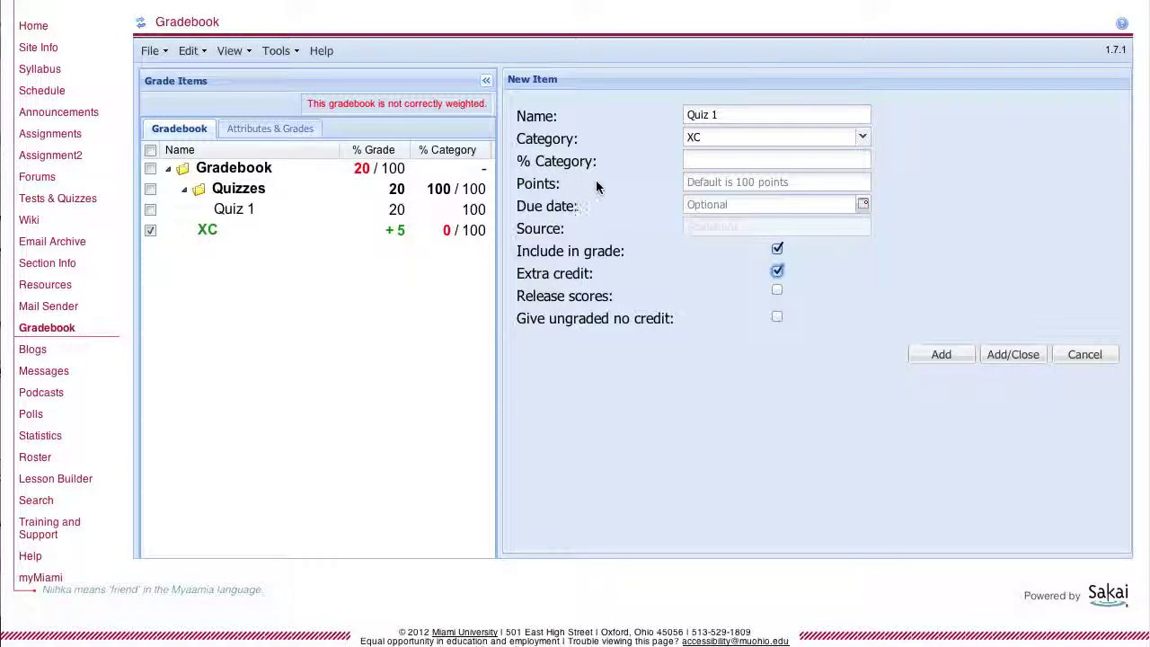
click(699, 180)
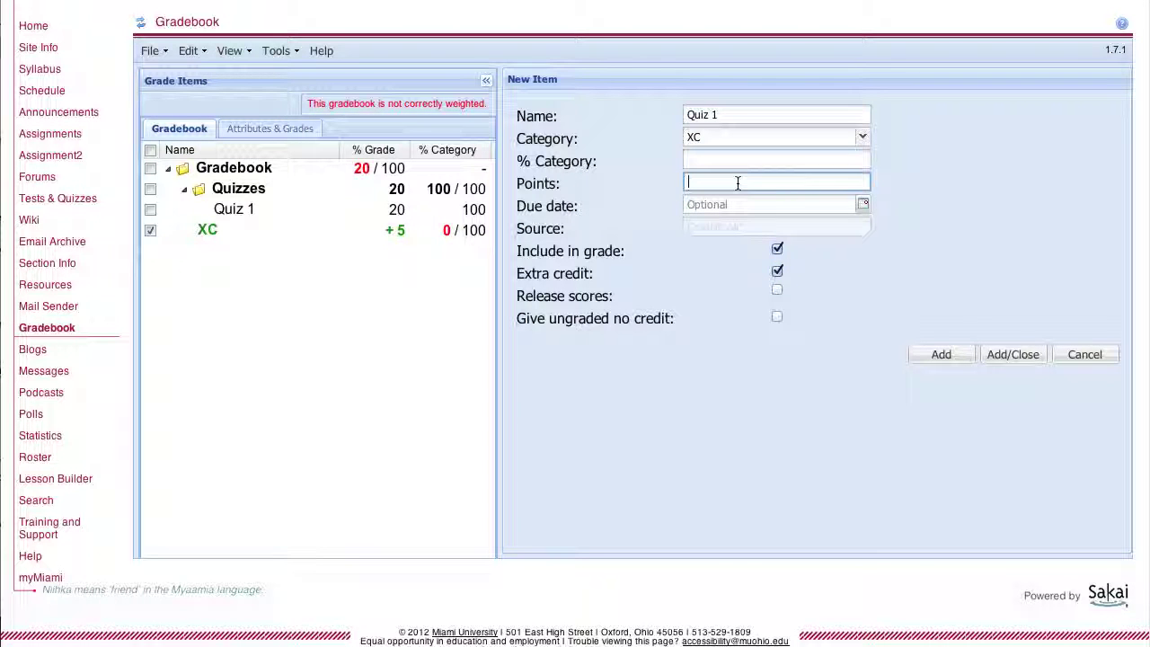
text(10)
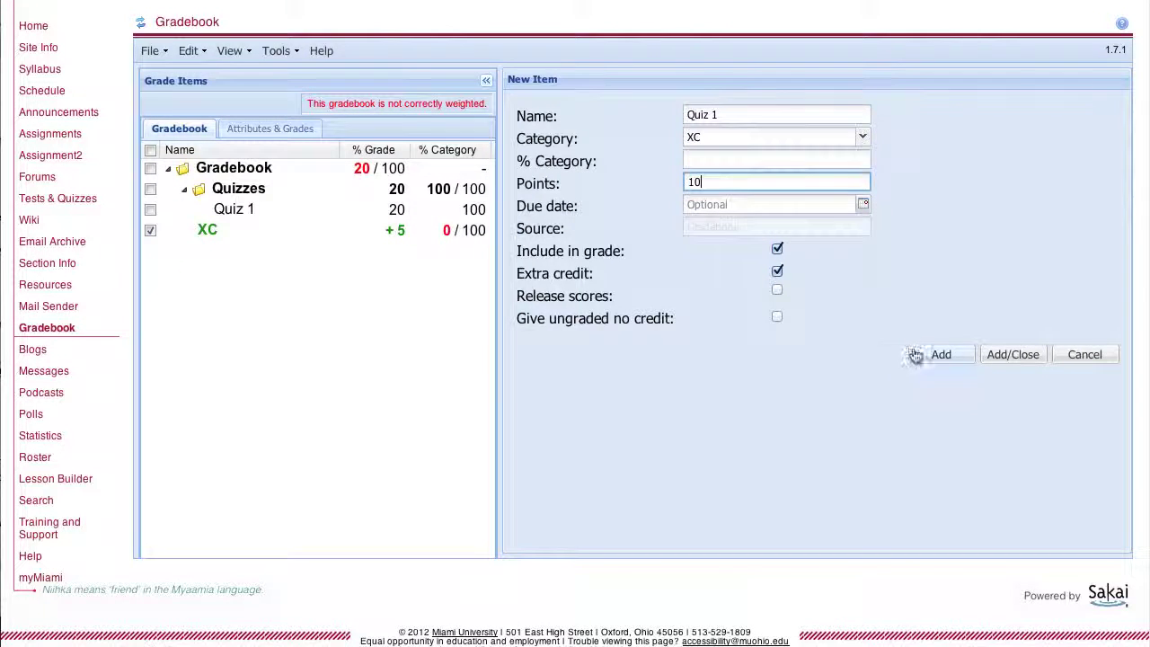
click(994, 354)
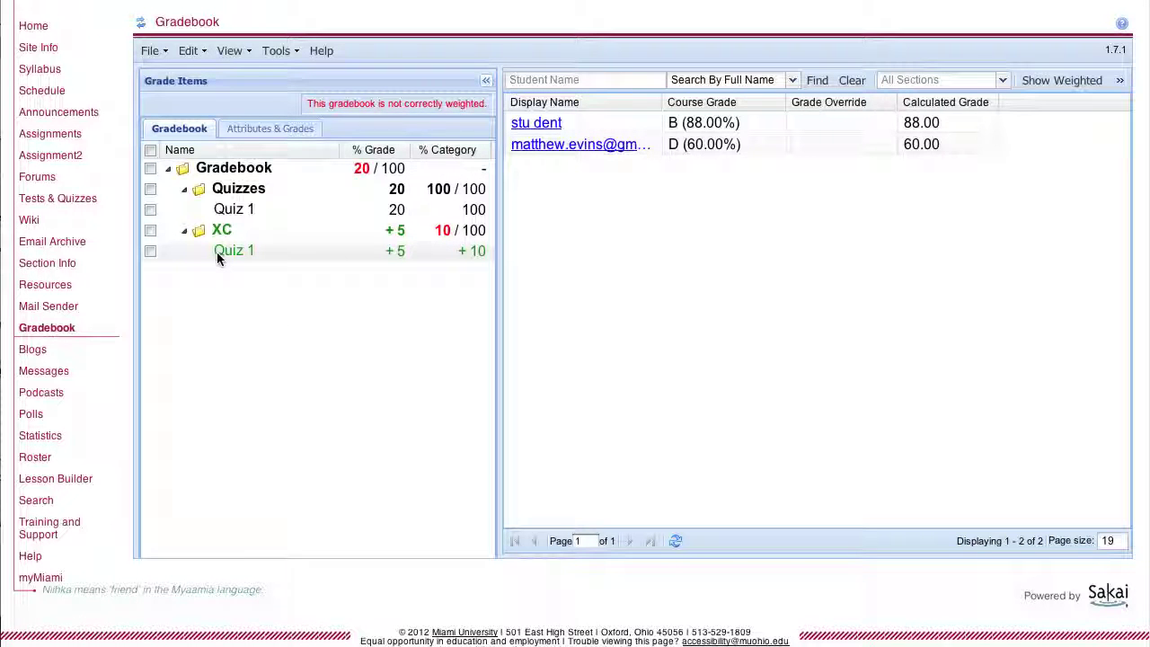
Show the score column of the XC category's Quiz 1 and enter 10 for the first student.
click(150, 251)
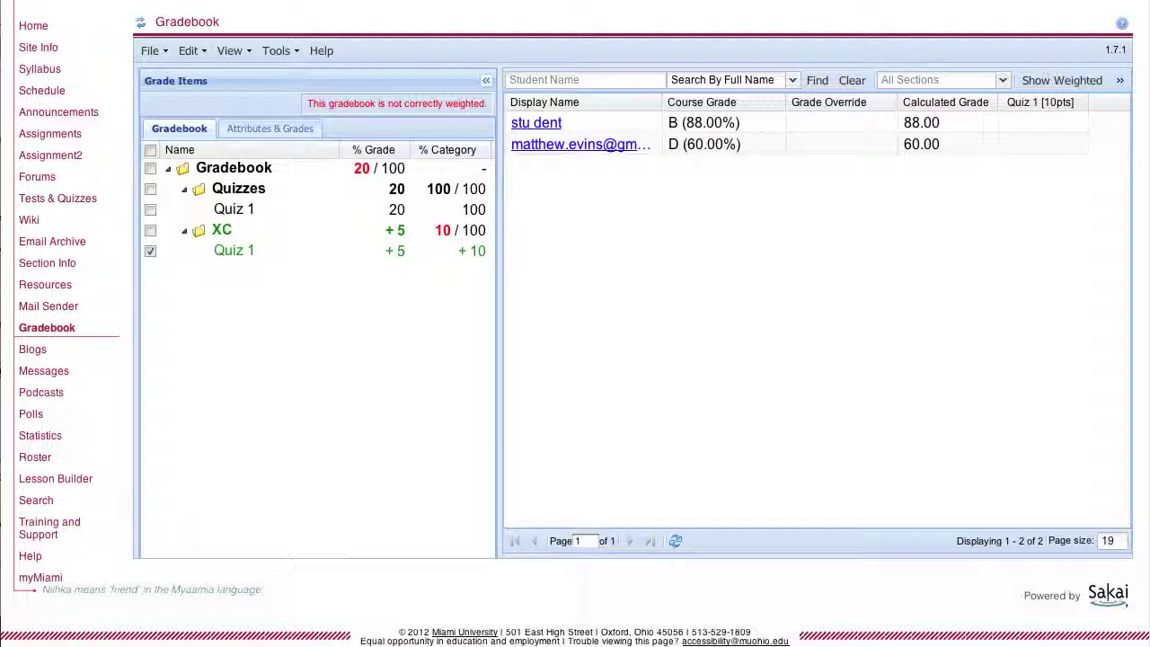
click(1070, 123)
text(10)
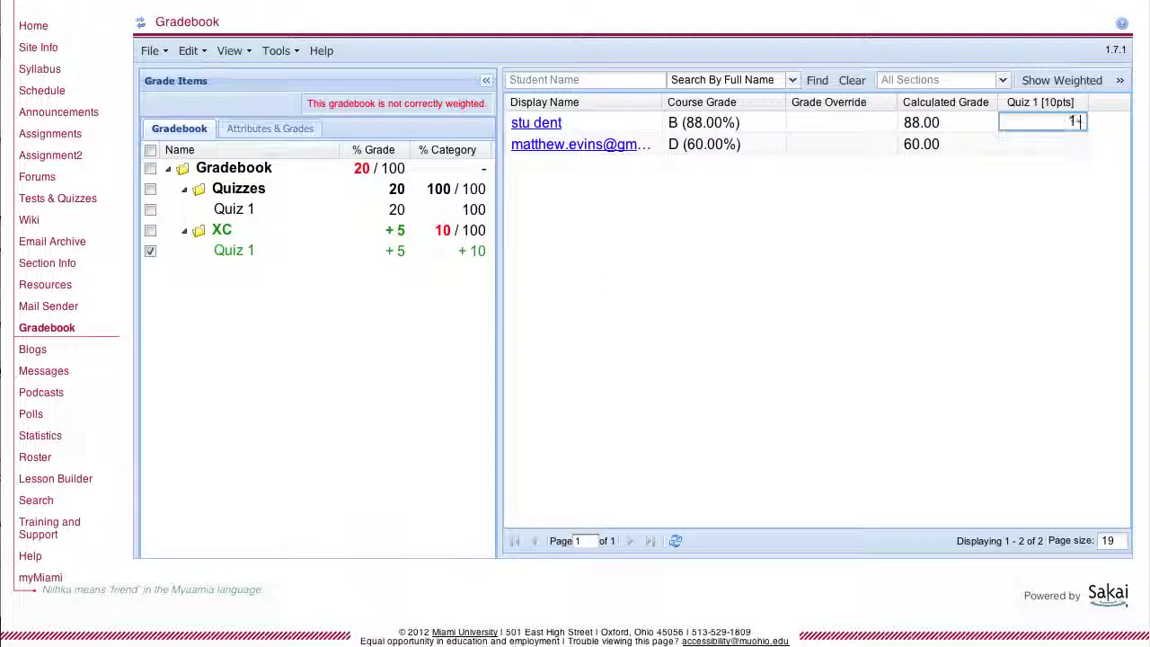
key(Return)
click(1078, 122)
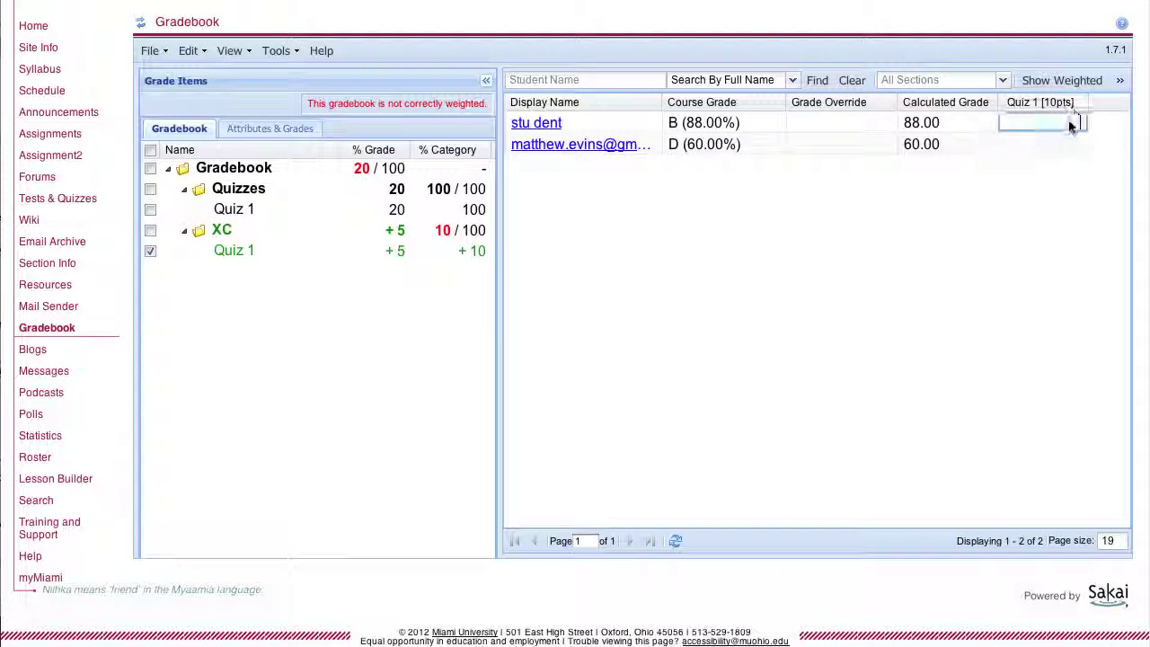
text(10)
key(Return)
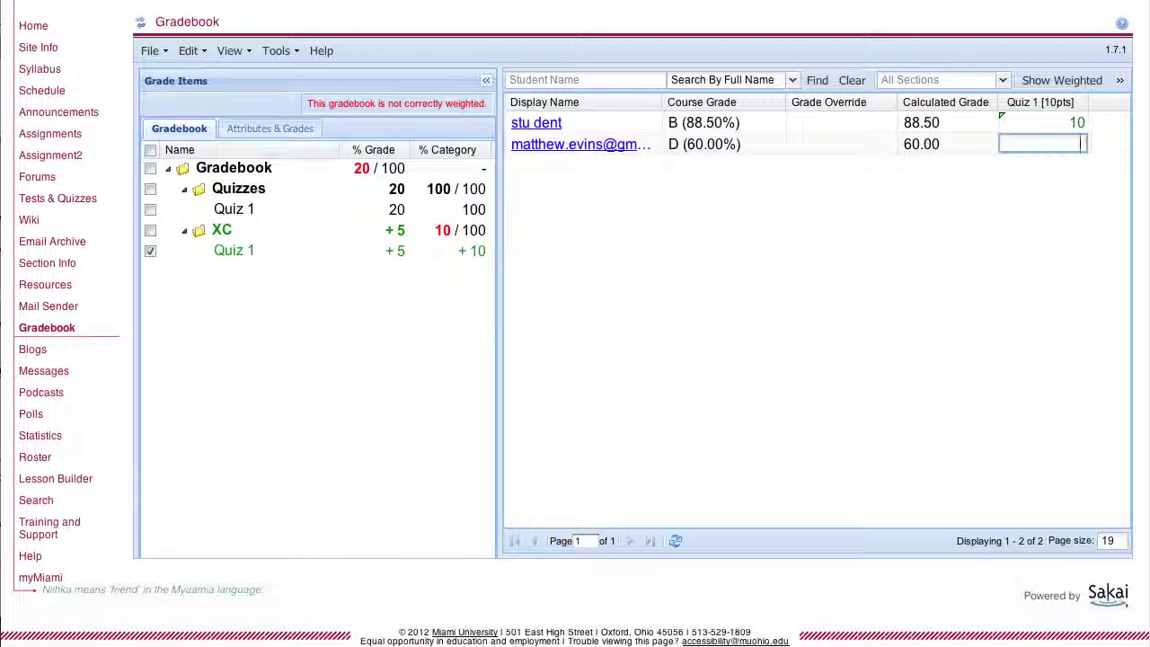